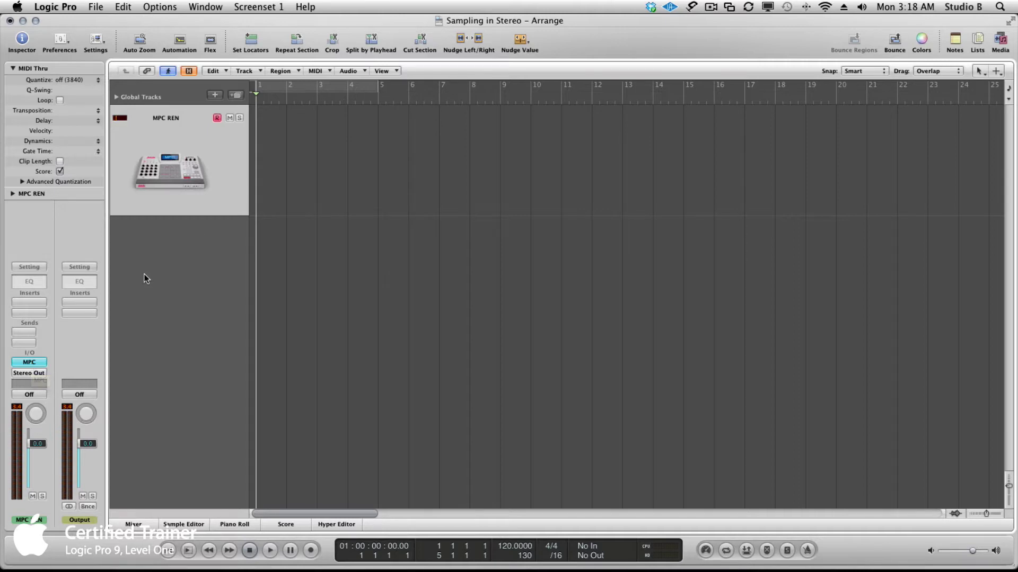
# Open the MPC REN plug-in window, raise it, and show its Side Chain source list
pyautogui.click(43, 364)
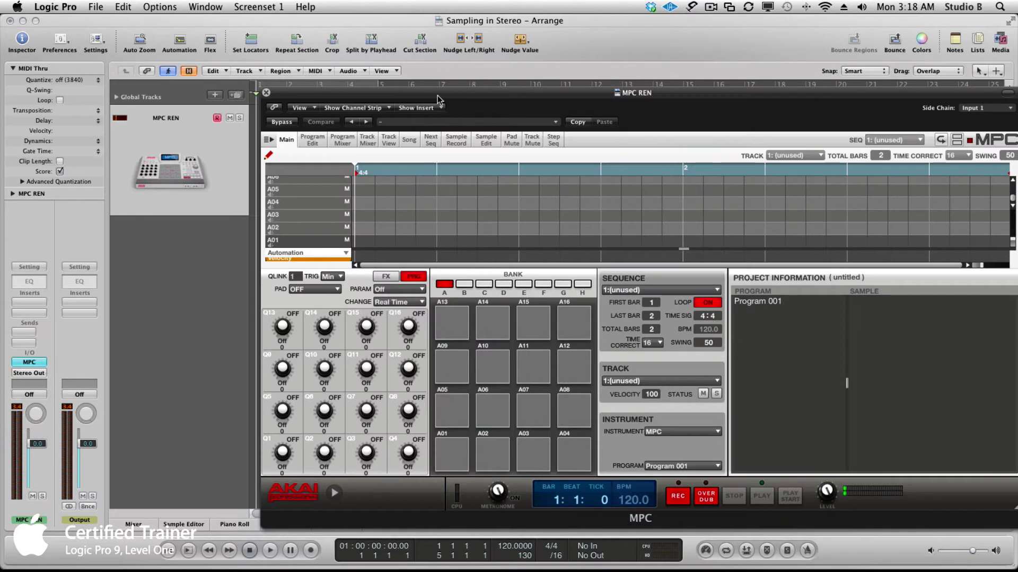
pyautogui.moveTo(438, 100); pyautogui.dragTo(431, 73)
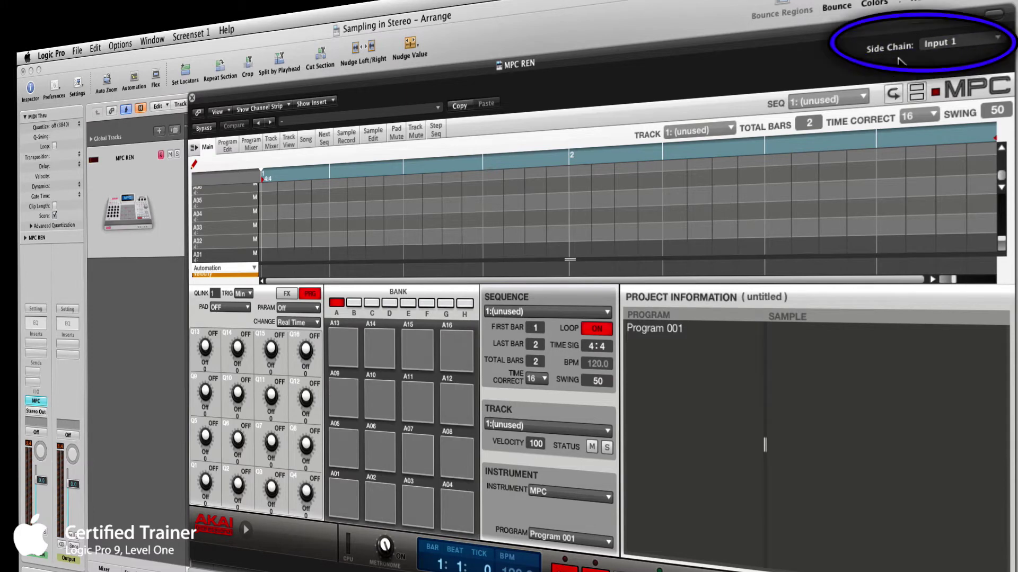
pyautogui.click(941, 42)
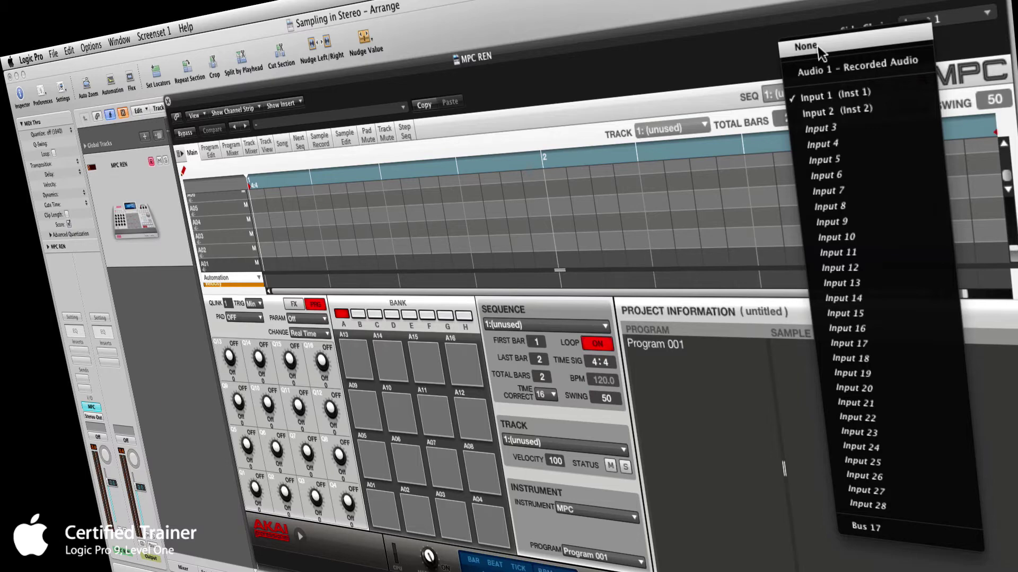
# Set the MPC side-chain source to None, toggle the plug-in header off and on, and reopen the source list
pyautogui.click(819, 49)
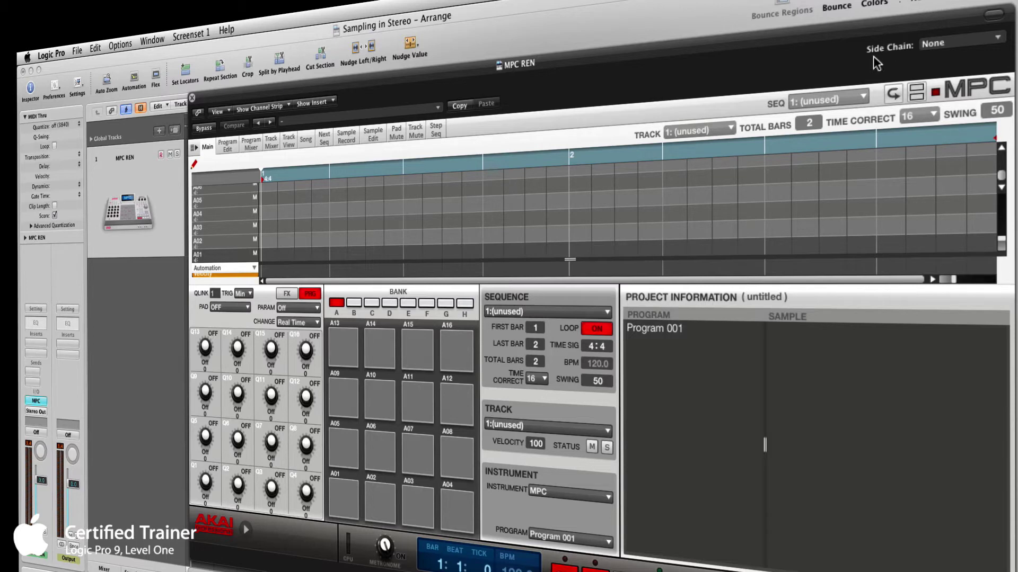
pyautogui.click(992, 21)
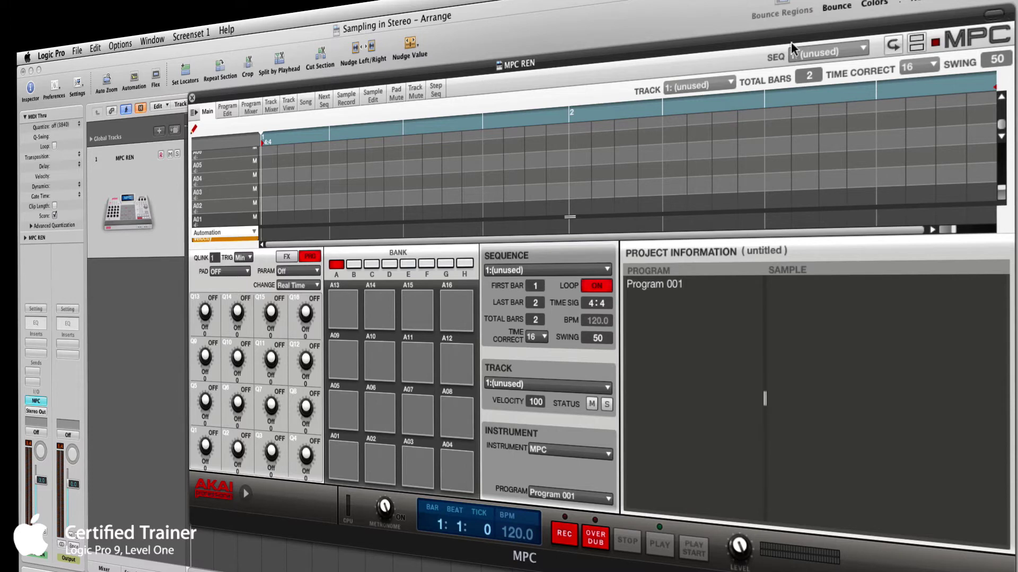
pyautogui.click(993, 16)
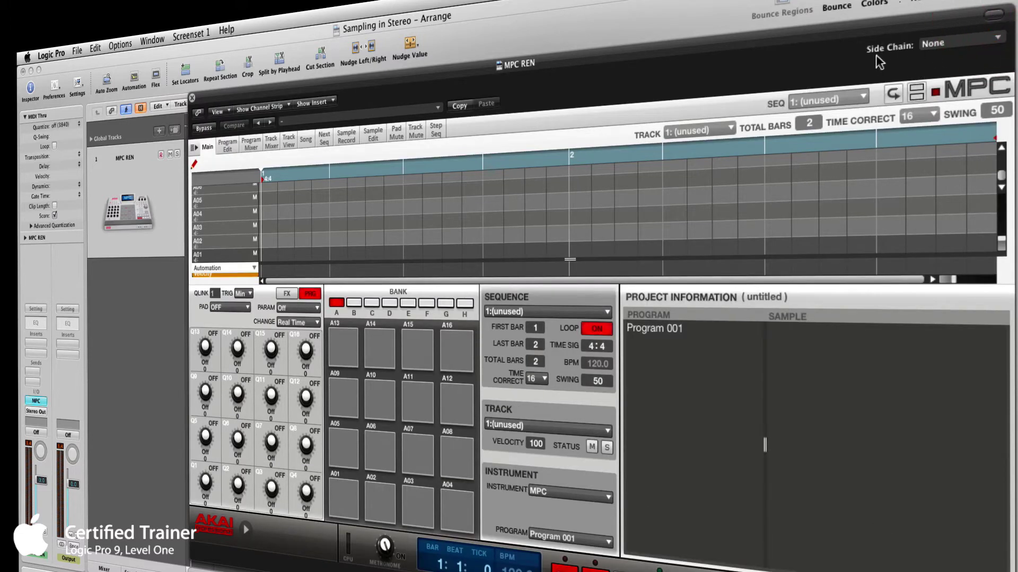
pyautogui.click(945, 43)
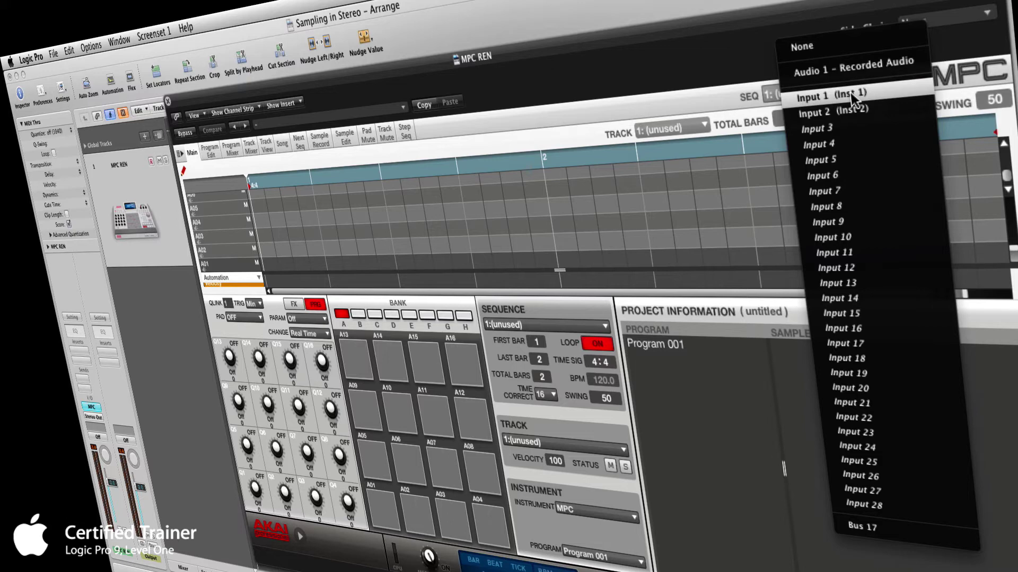
# Feed the MPC side chain from Input 1 and show the Sample Record page
pyautogui.click(852, 99)
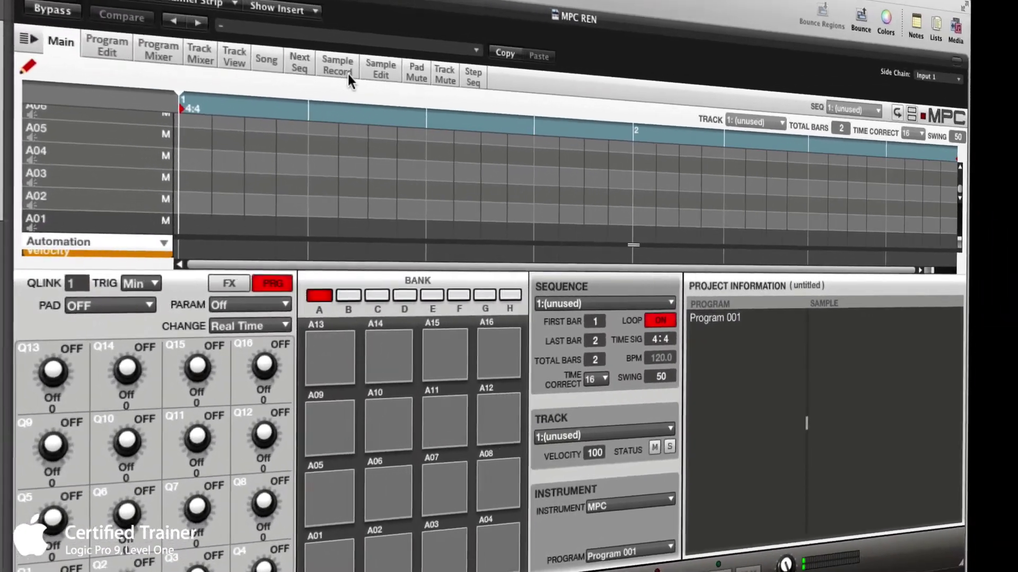
pyautogui.click(343, 68)
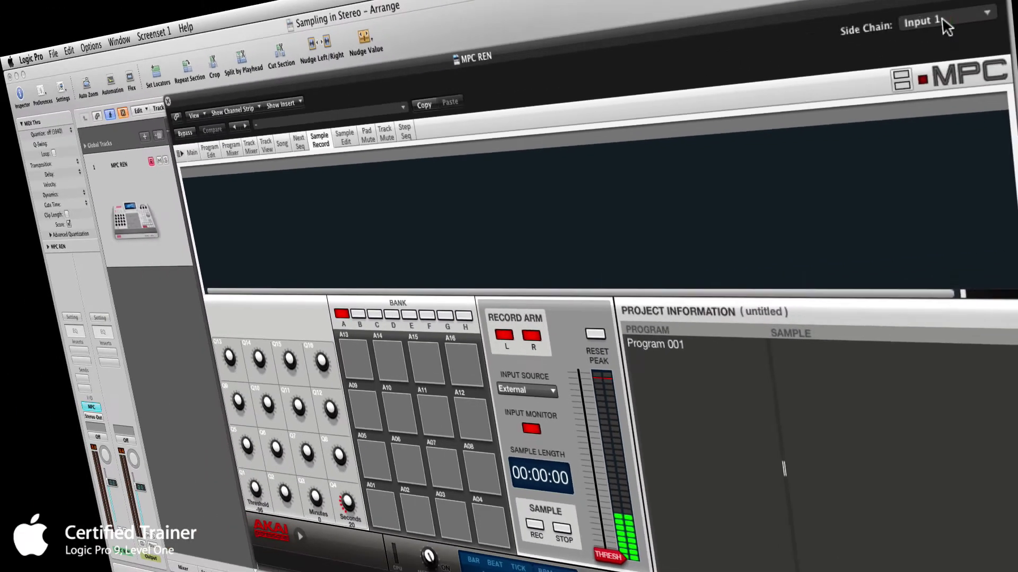
pyautogui.click(925, 79)
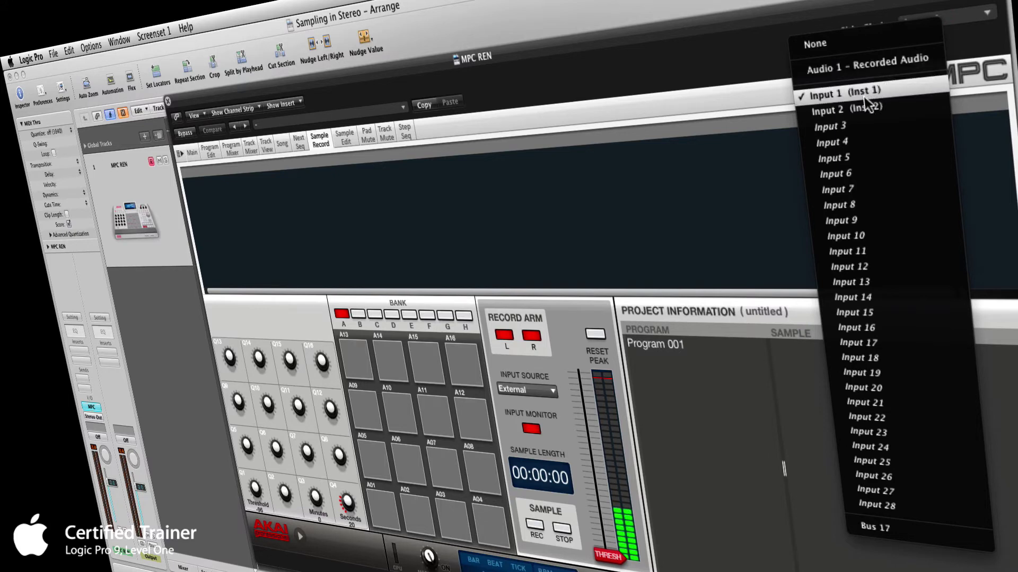
pyautogui.click(865, 107)
pyautogui.click(951, 28)
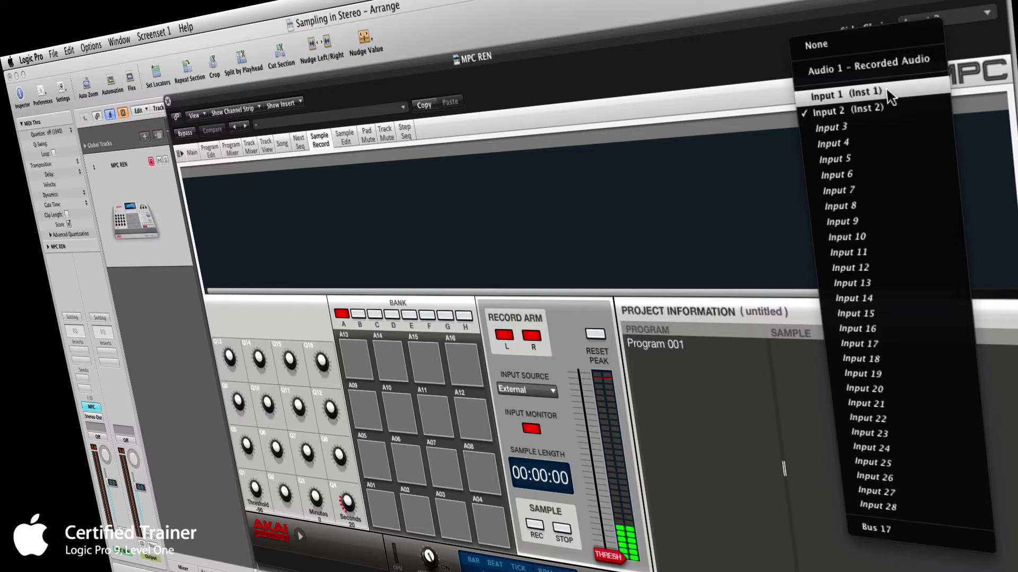
pyautogui.click(863, 98)
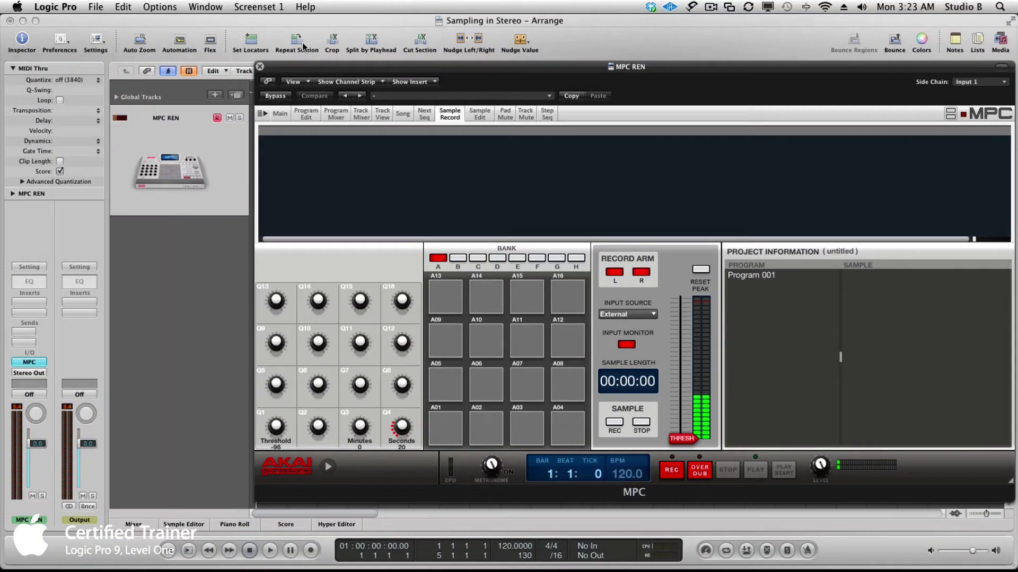
# Close the MPC window, unhide tracks with H, and select the Recorded Audio track
pyautogui.click(177, 291)
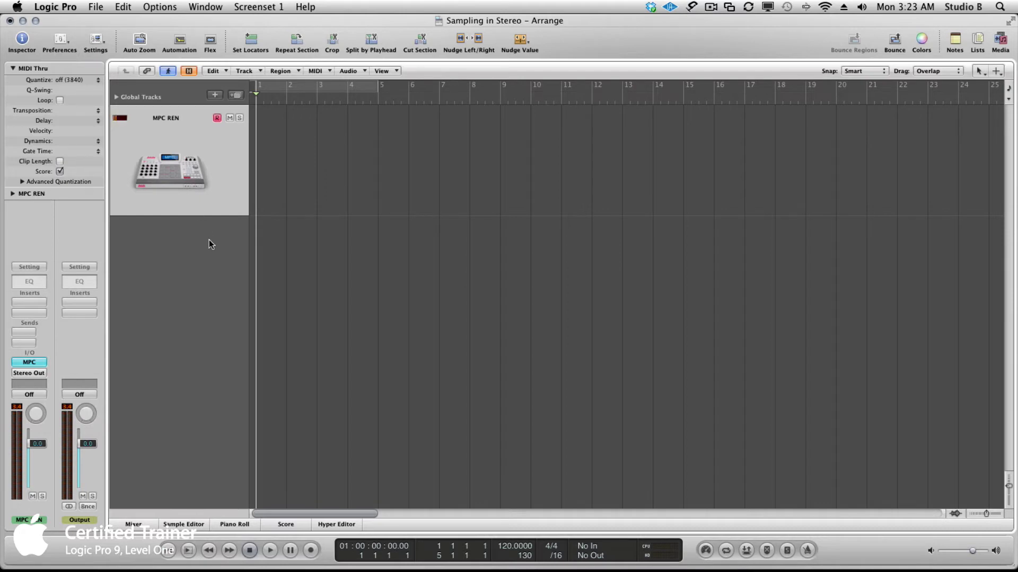
pyautogui.press('h')
pyautogui.click(175, 228)
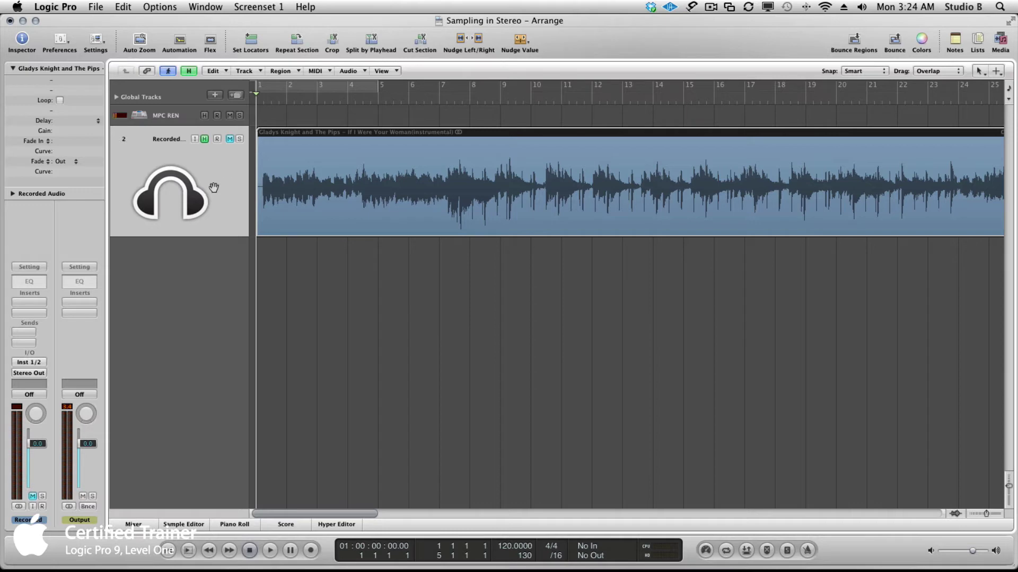
# Unmute the Recorded Audio track and bring back the MPC REN window with V
pyautogui.click(230, 139)
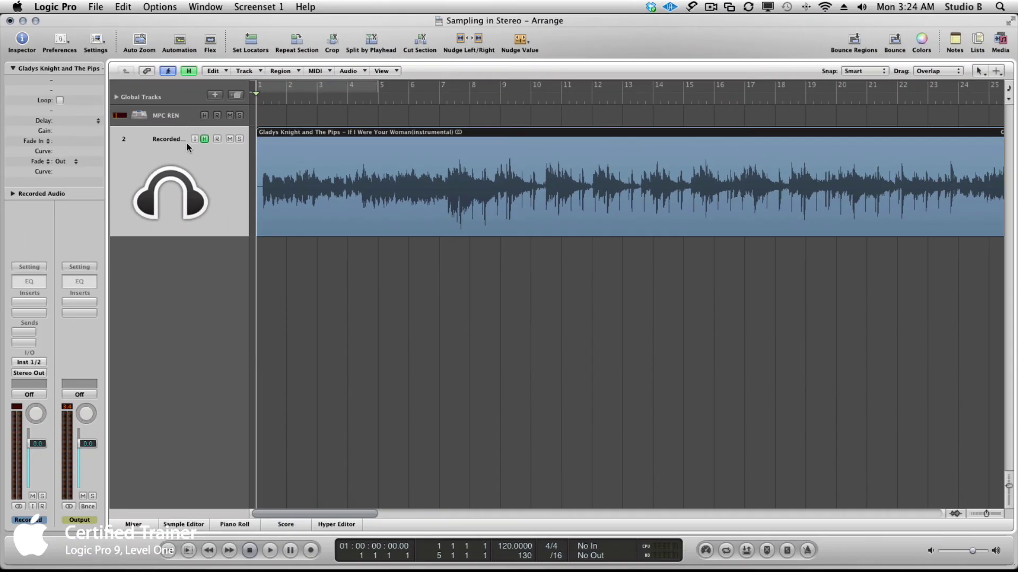
pyautogui.press('v')
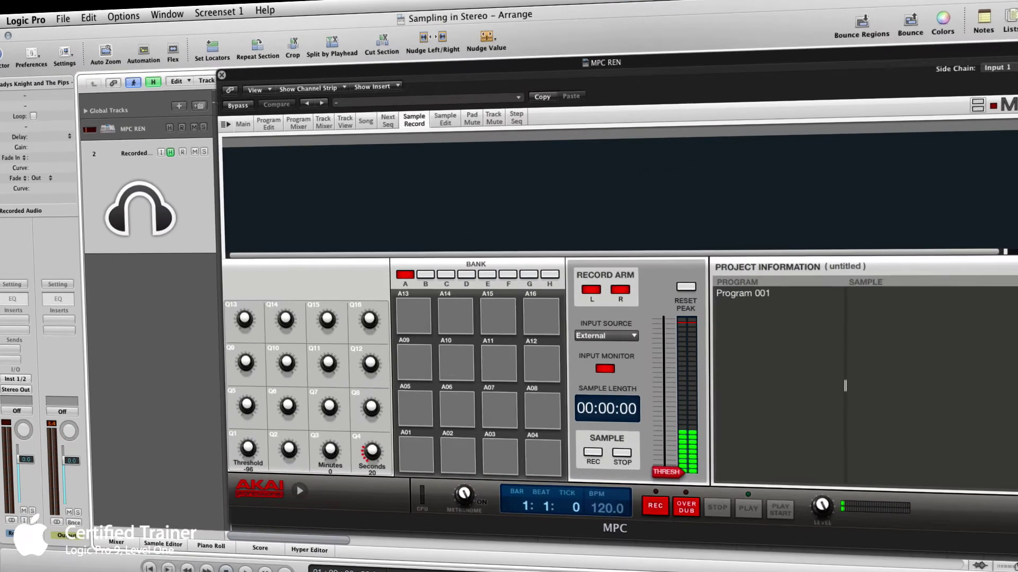
# Set the MPC side-chain source to Audio 1 – Recorded Audio
pyautogui.click(980, 81)
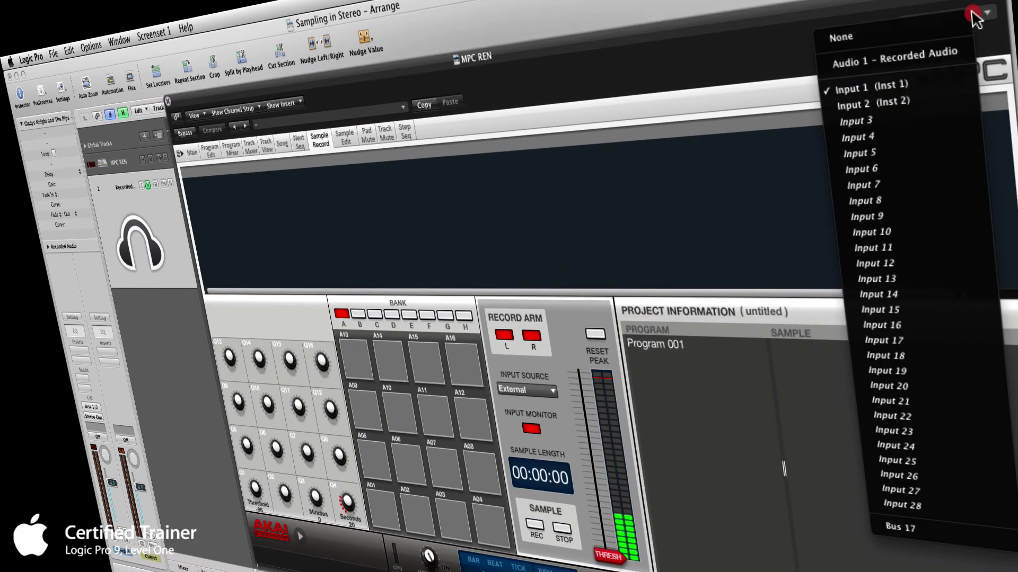
pyautogui.click(866, 63)
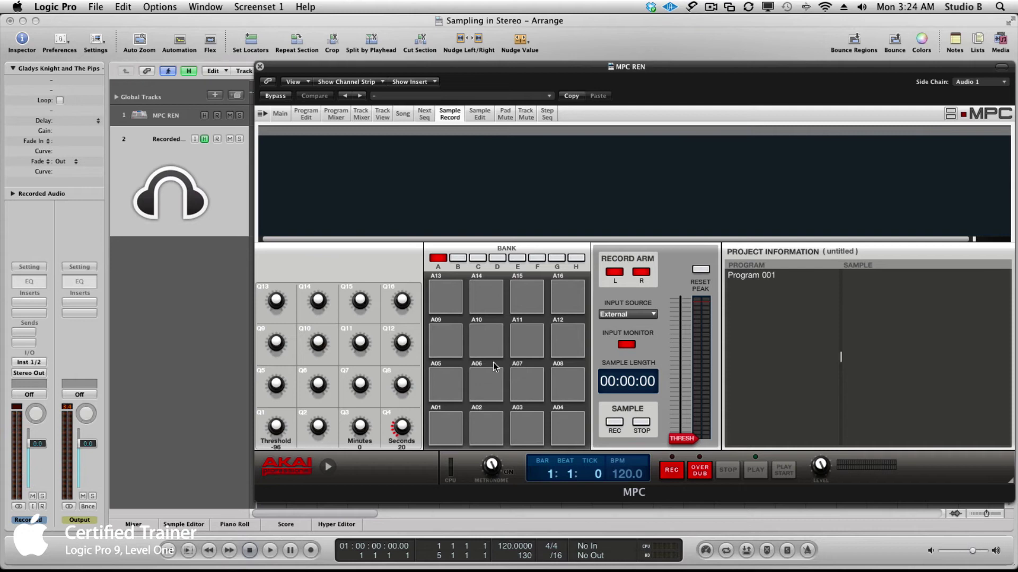
pyautogui.moveTo(312, 68); pyautogui.dragTo(435, 58)
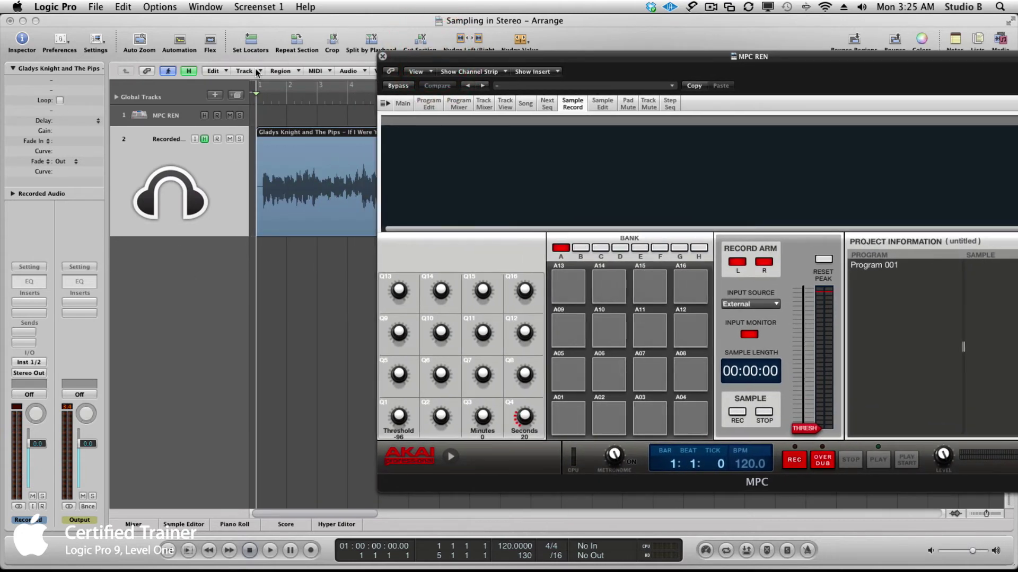
# Play the song from bar 2 and lower the Recorded Audio track fader to -3.2
pyautogui.doubleClick(288, 98)
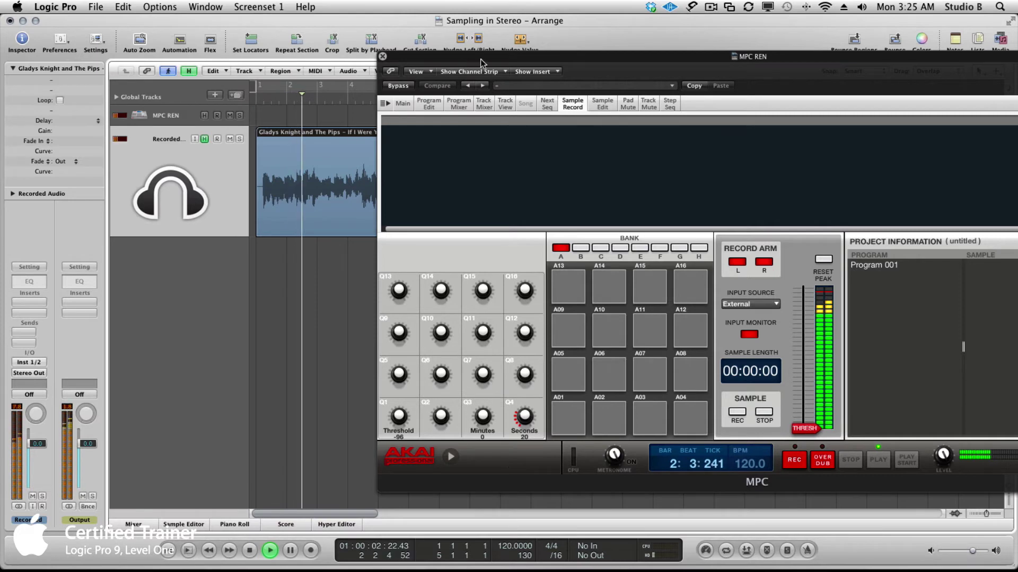
pyautogui.moveTo(478, 59); pyautogui.dragTo(354, 61)
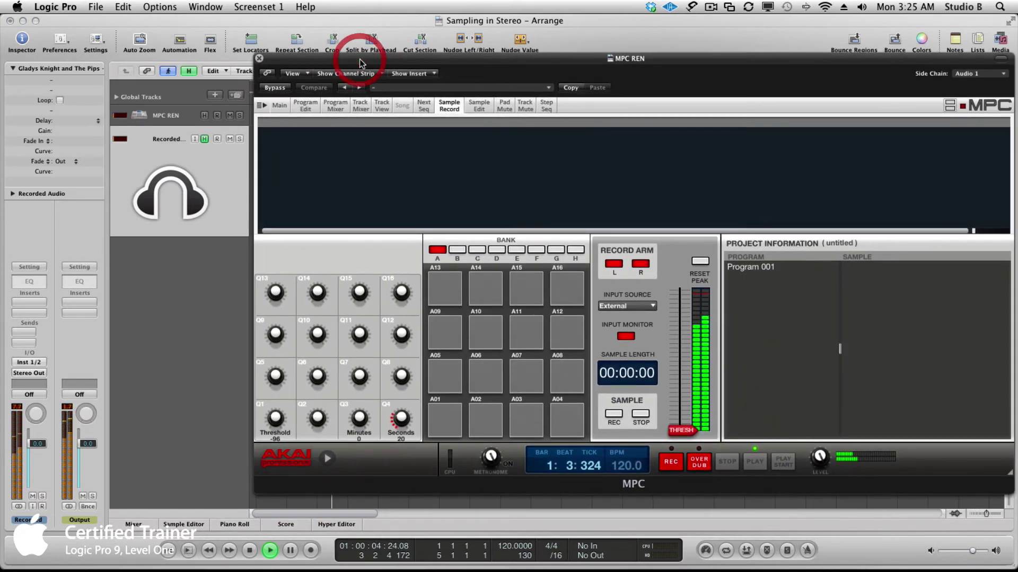
pyautogui.click(178, 208)
pyautogui.moveTo(38, 444); pyautogui.dragTo(34, 510)
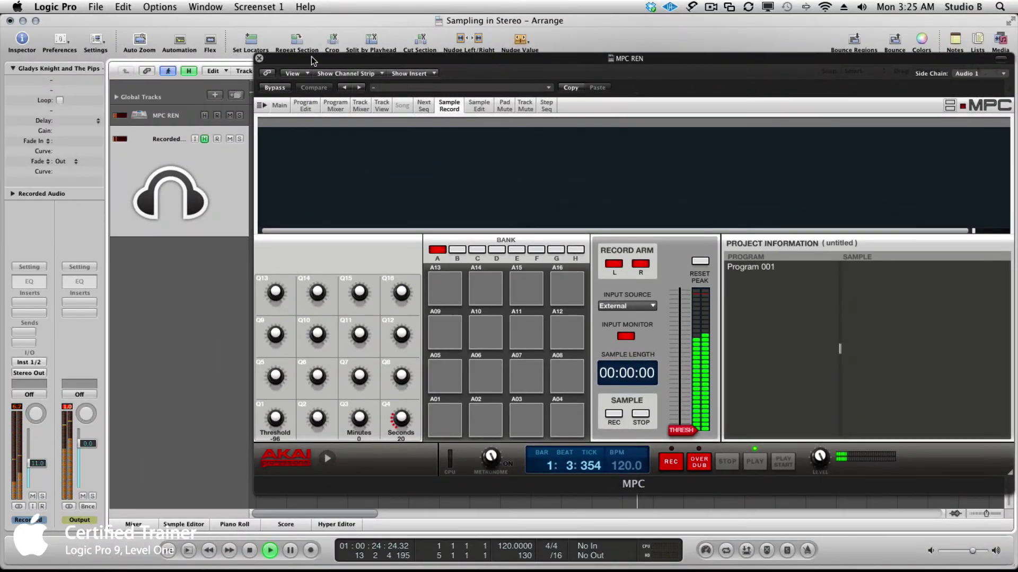
# Move the MPC window aside, deselect the song region, and stop playback
pyautogui.moveTo(311, 60); pyautogui.dragTo(512, 172)
pyautogui.click(504, 74)
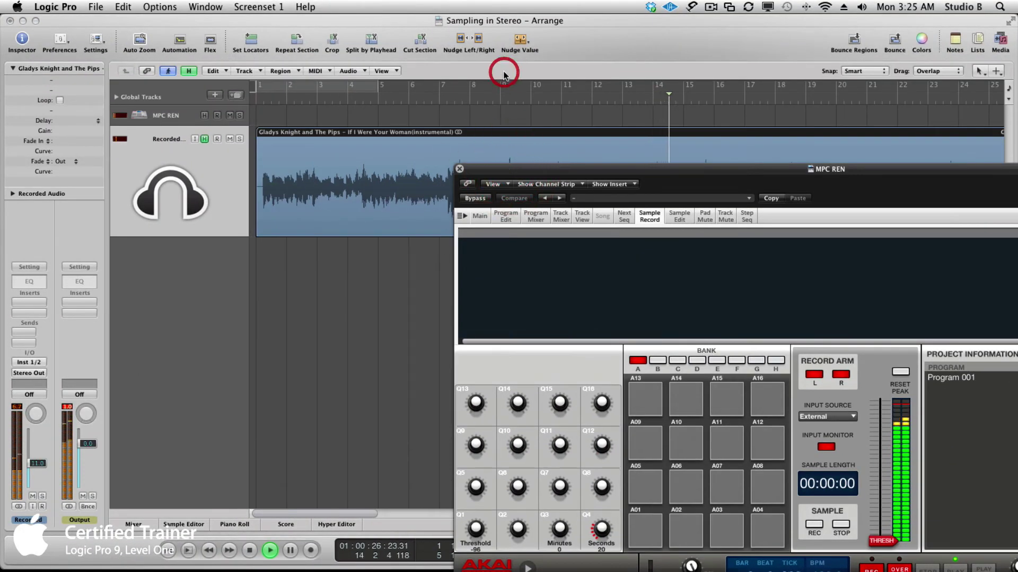
pyautogui.click(332, 295)
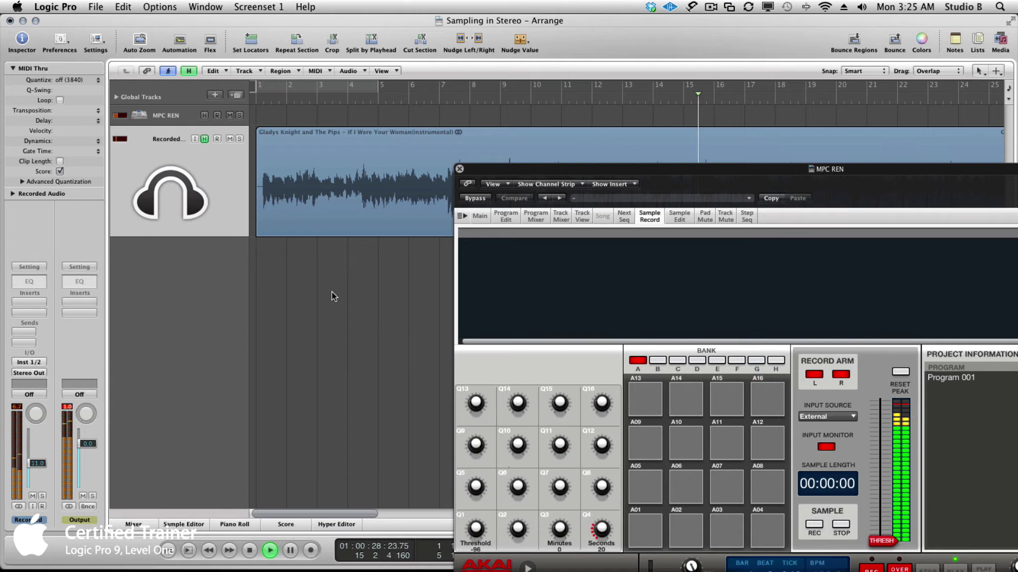
pyautogui.press('space')
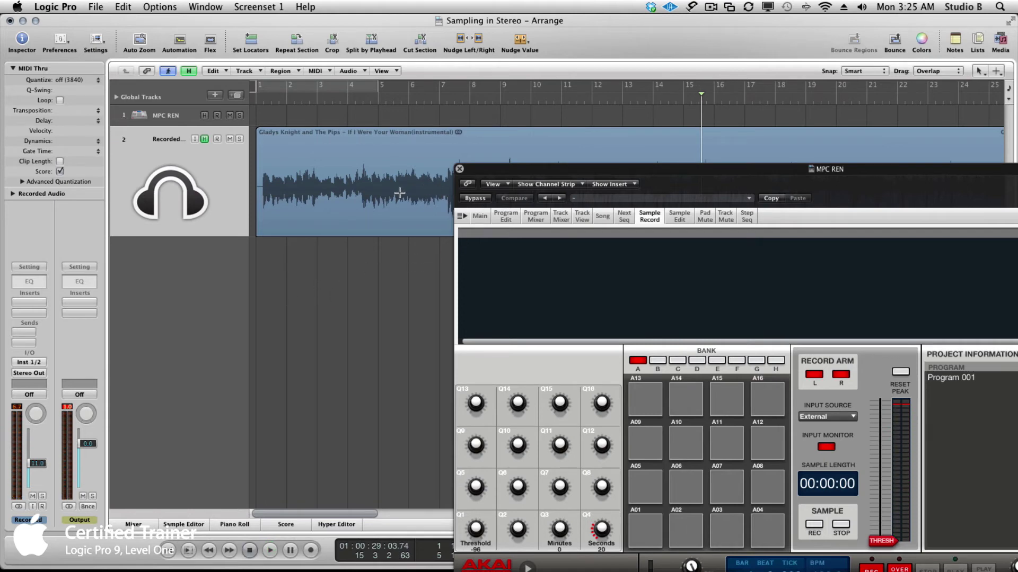
# Select the recorded audio track and delete it with Cmd+Backspace
pyautogui.click(493, 171)
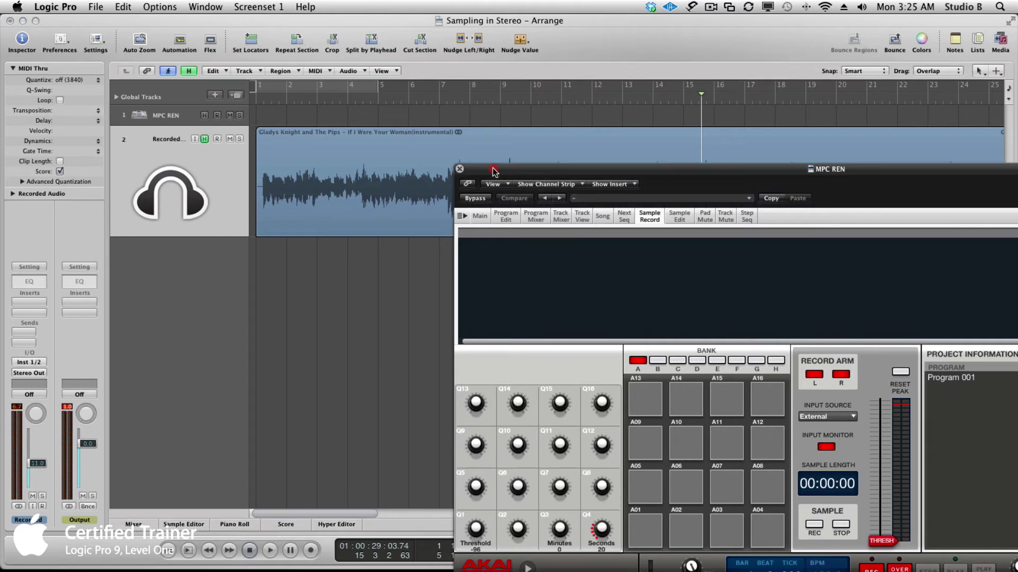
pyautogui.moveTo(493, 170); pyautogui.dragTo(390, 119)
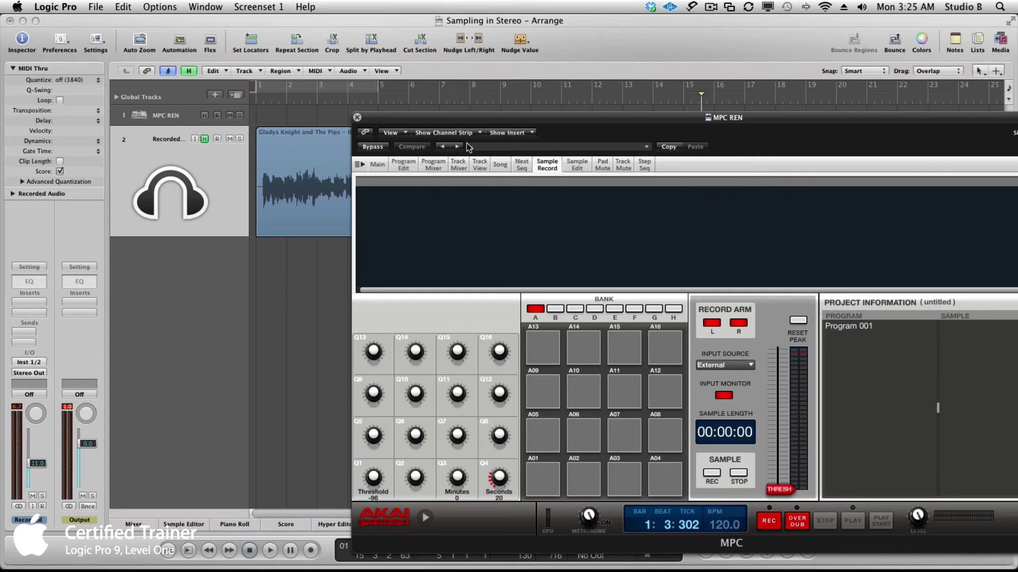
pyautogui.moveTo(464, 117); pyautogui.dragTo(308, 84)
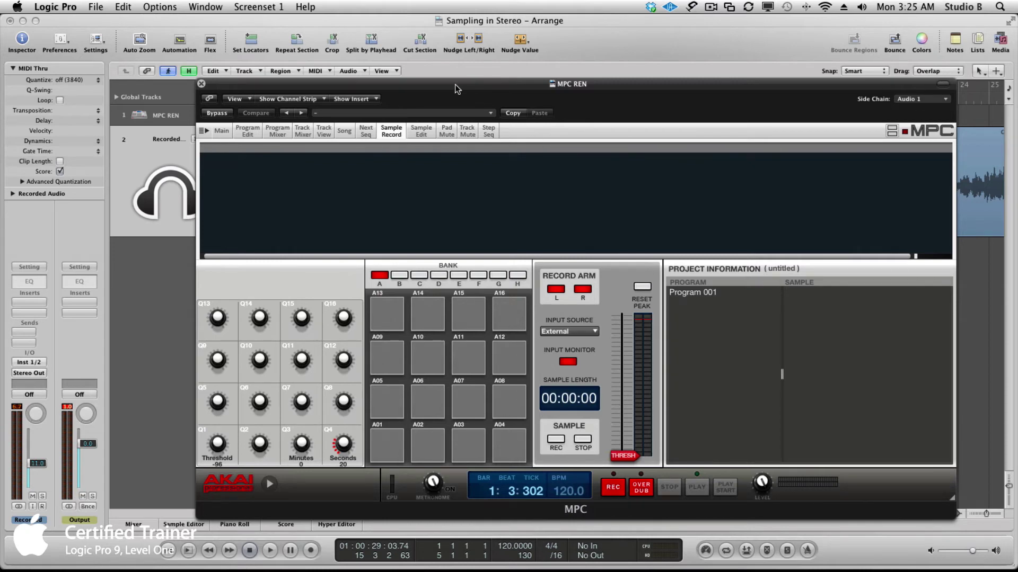
pyautogui.moveTo(455, 86); pyautogui.dragTo(576, 101)
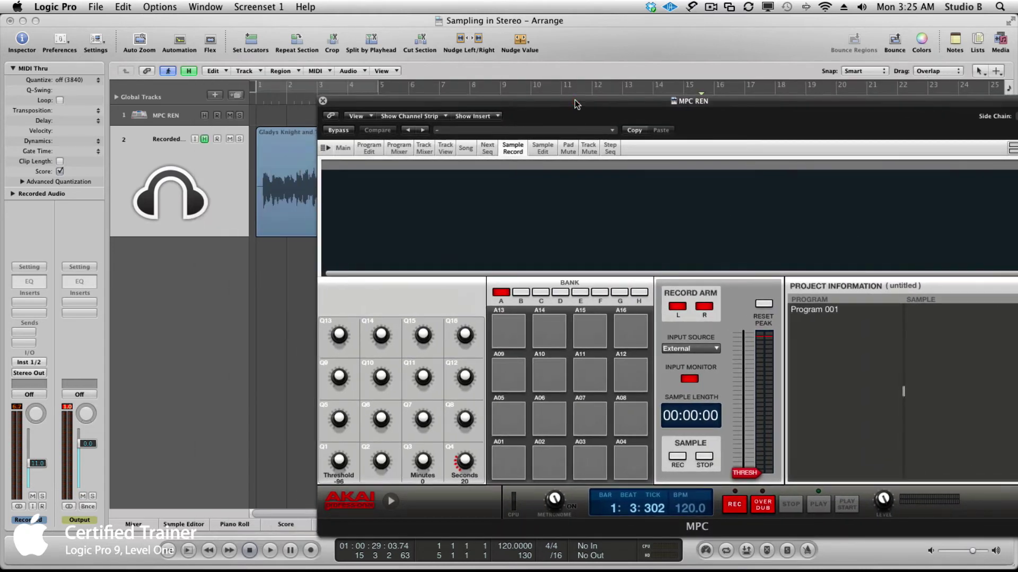
pyautogui.click(155, 187)
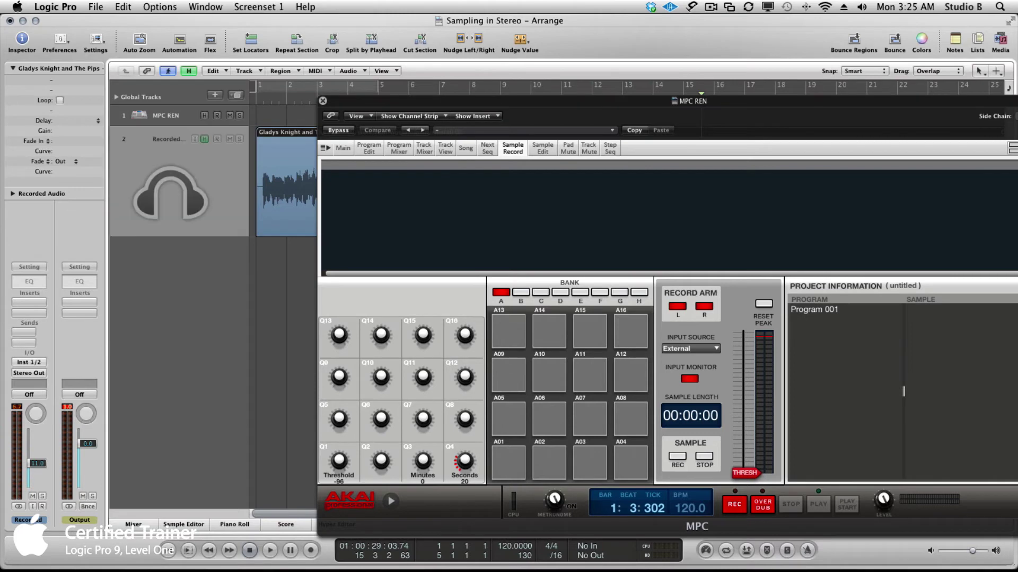
pyautogui.press('super+BackSpace')
# Confirm deleting the old track and region, then create a new stereo audio track
pyautogui.click(593, 201)
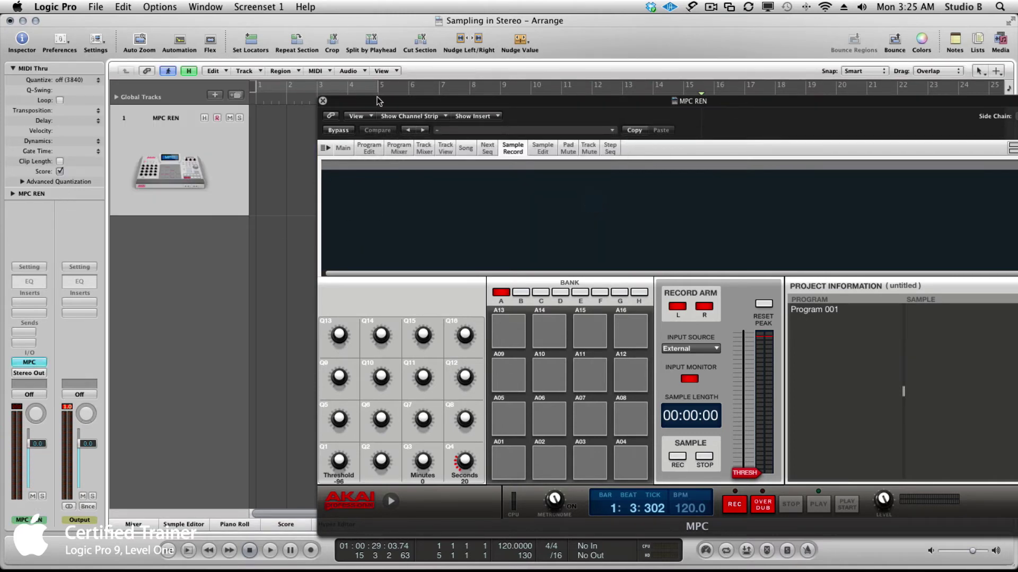
pyautogui.moveTo(379, 103); pyautogui.dragTo(315, 61)
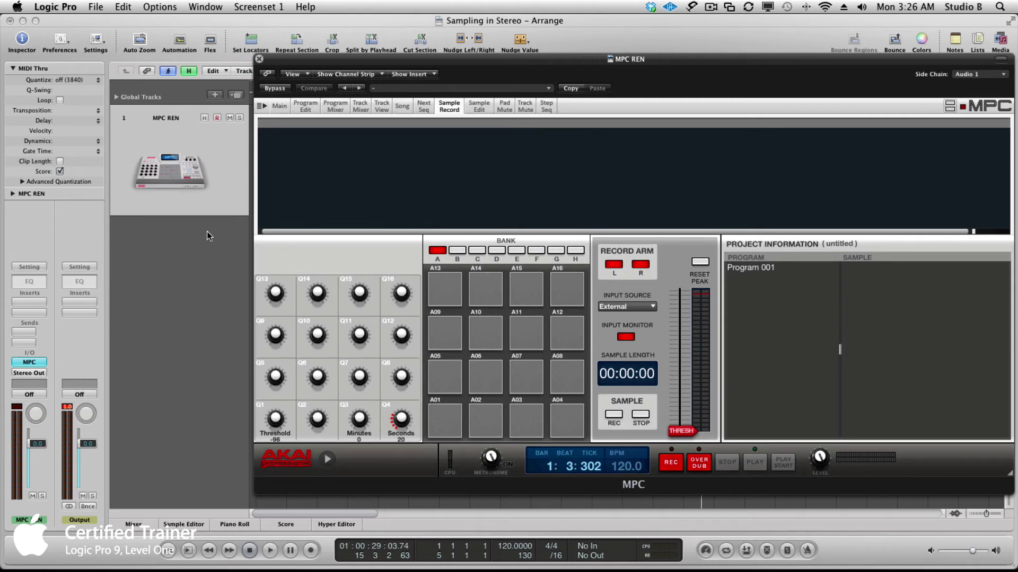
pyautogui.click(215, 95)
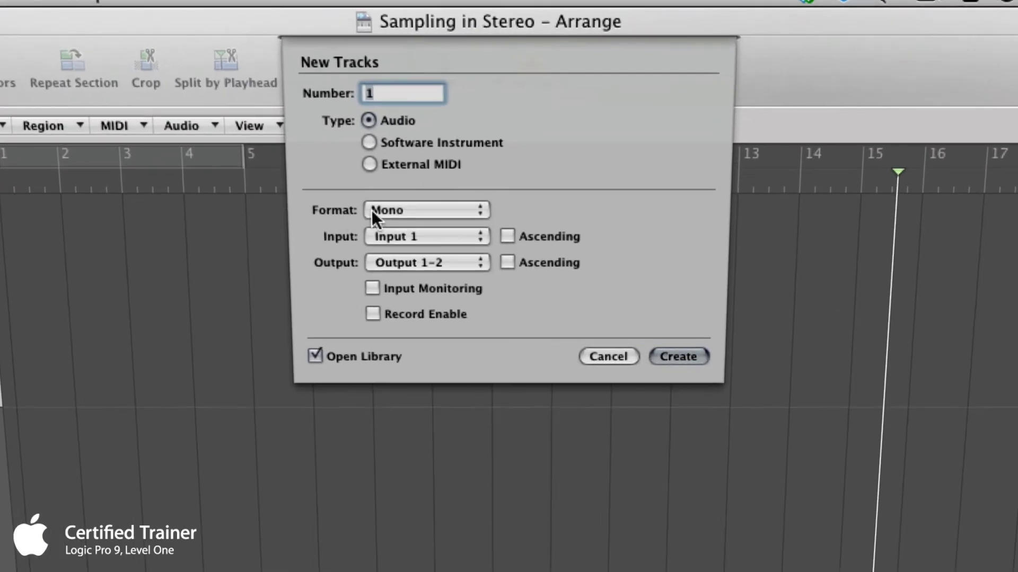
pyautogui.click(424, 210)
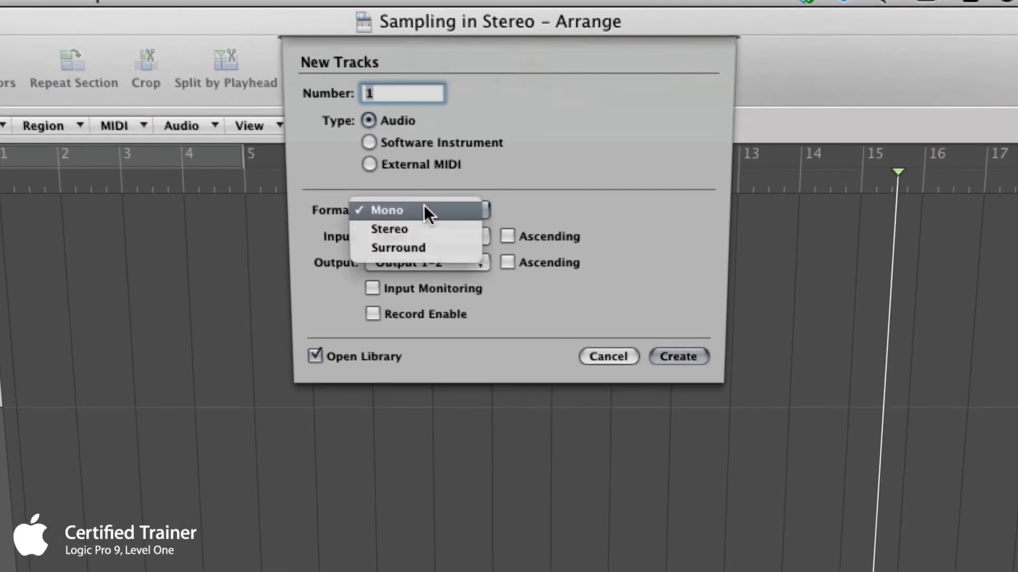
pyautogui.click(419, 233)
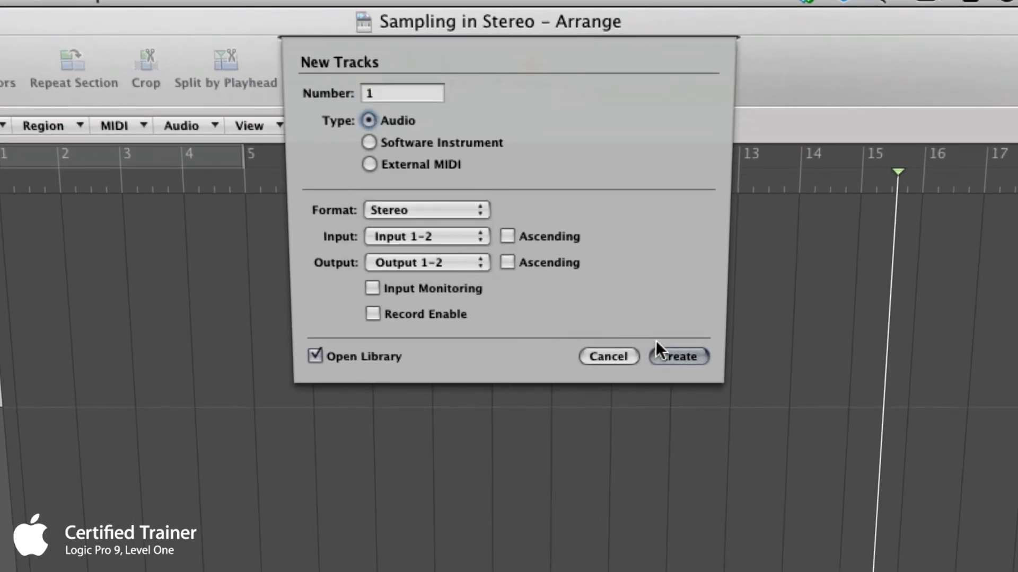
pyautogui.click(678, 357)
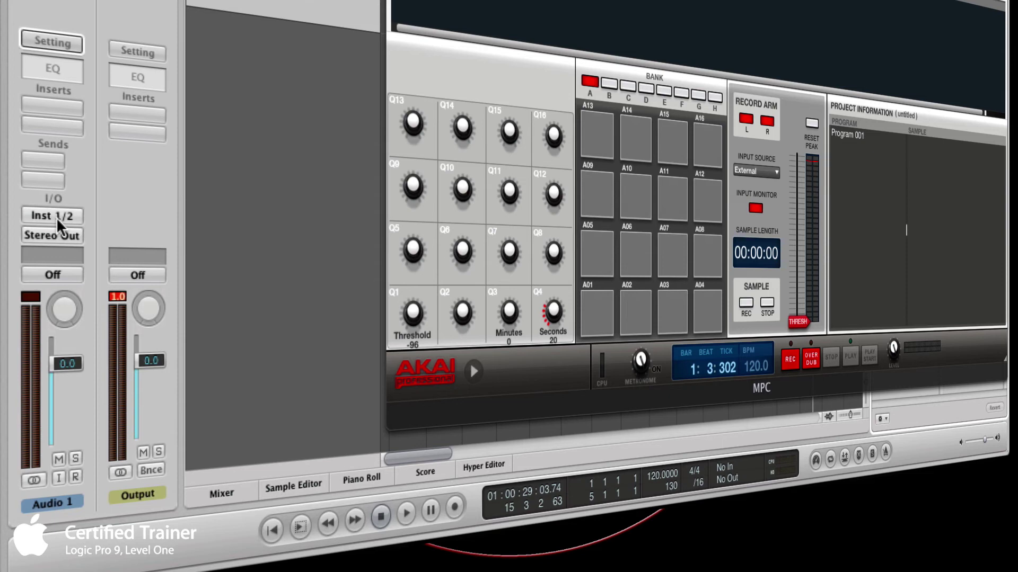
# Change Audio 1's output from Stereo Out to Bus 1, leaving its input unchanged
pyautogui.click(56, 217)
pyautogui.click(62, 198)
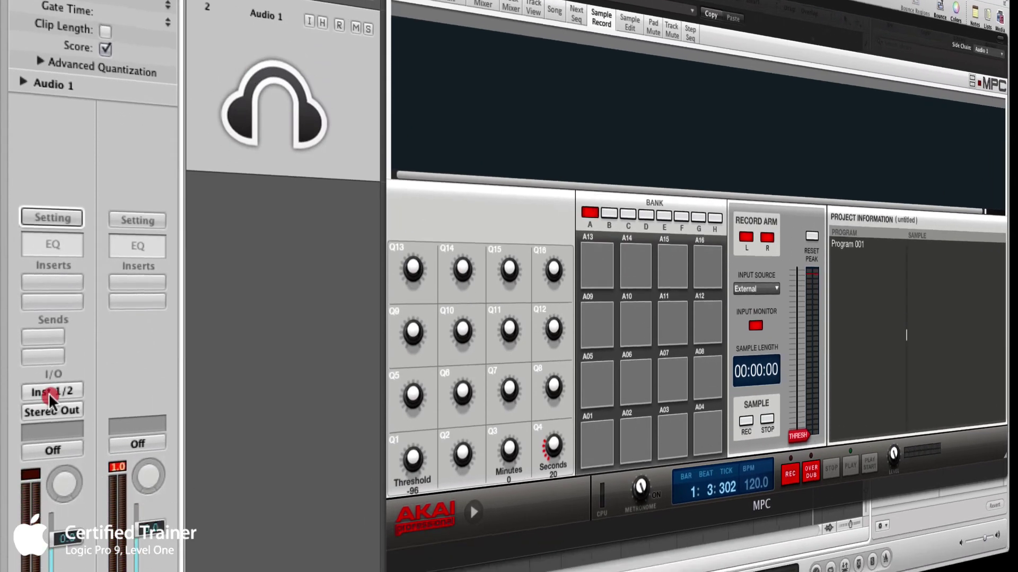
pyautogui.click(50, 442)
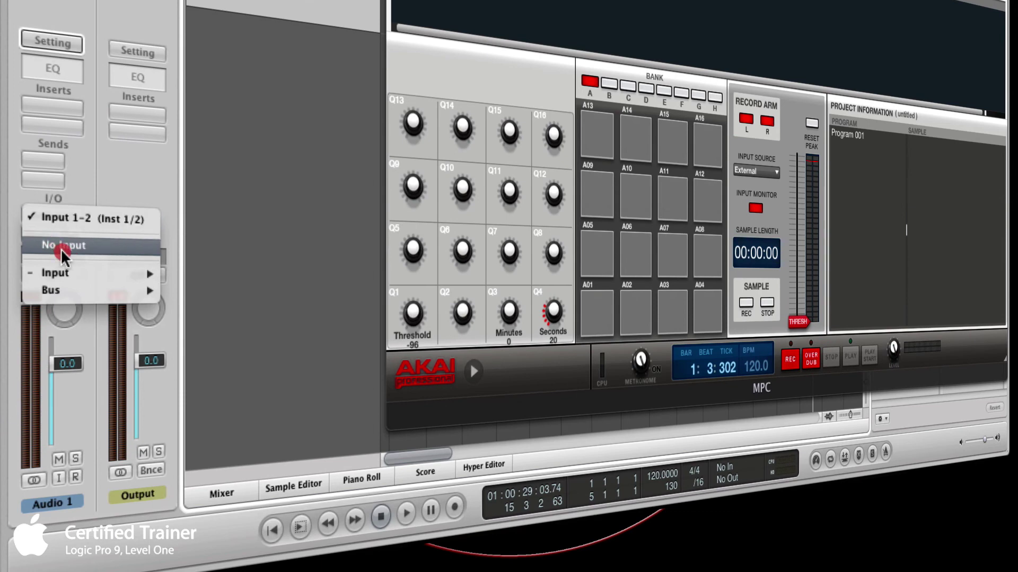
pyautogui.moveTo(68, 269)
pyautogui.click(207, 274)
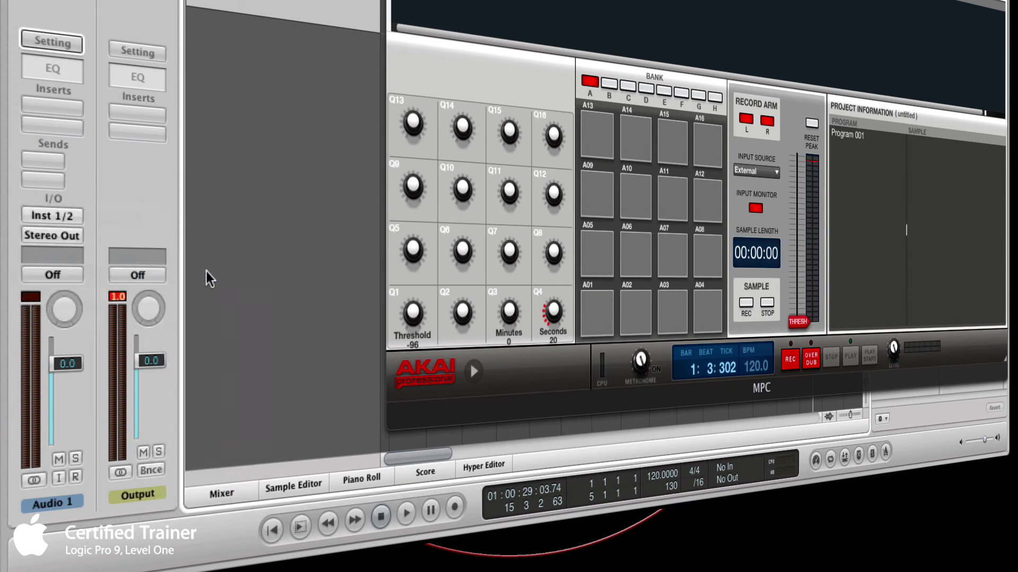
pyautogui.click(51, 236)
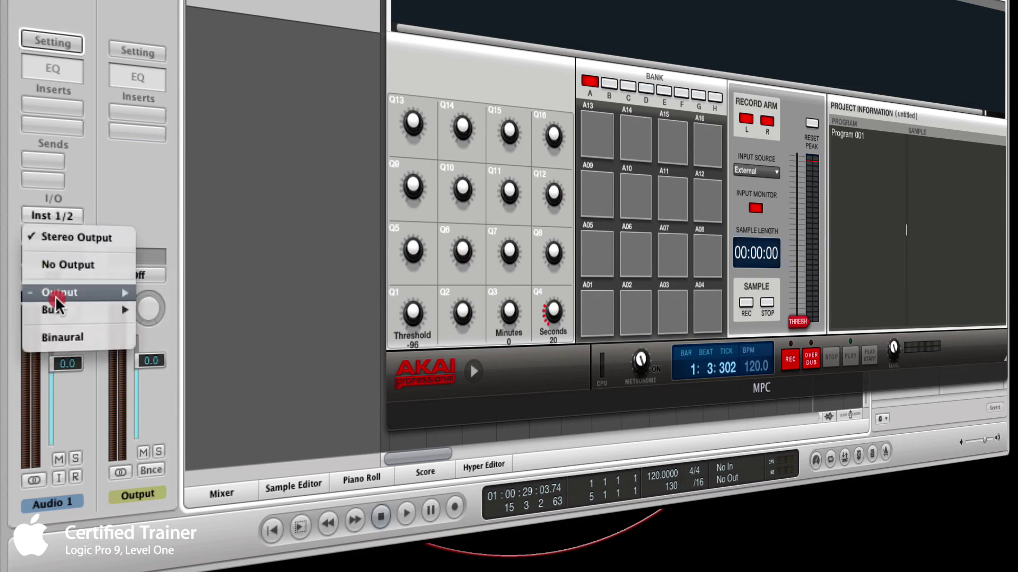
pyautogui.click(57, 310)
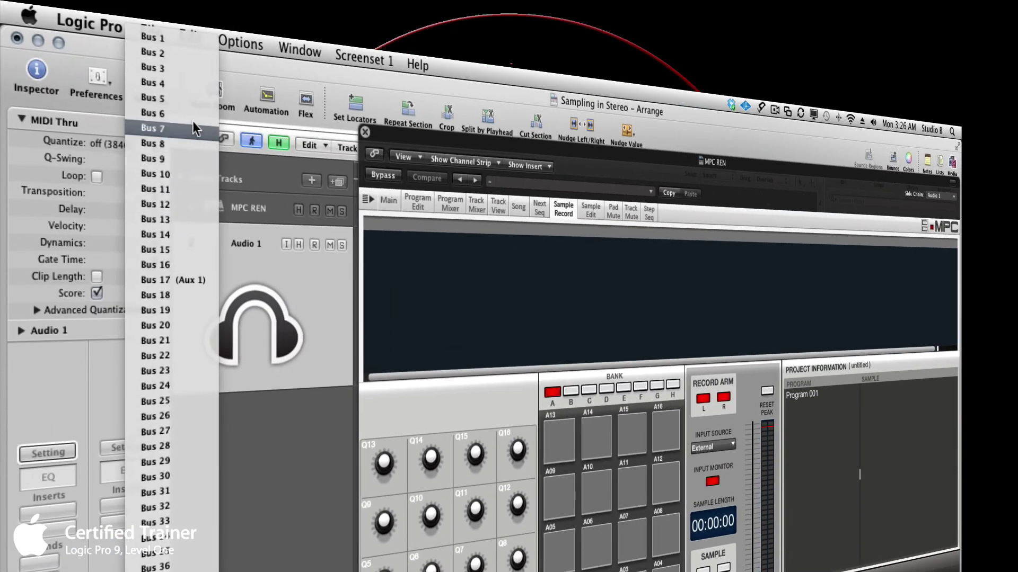
pyautogui.click(189, 51)
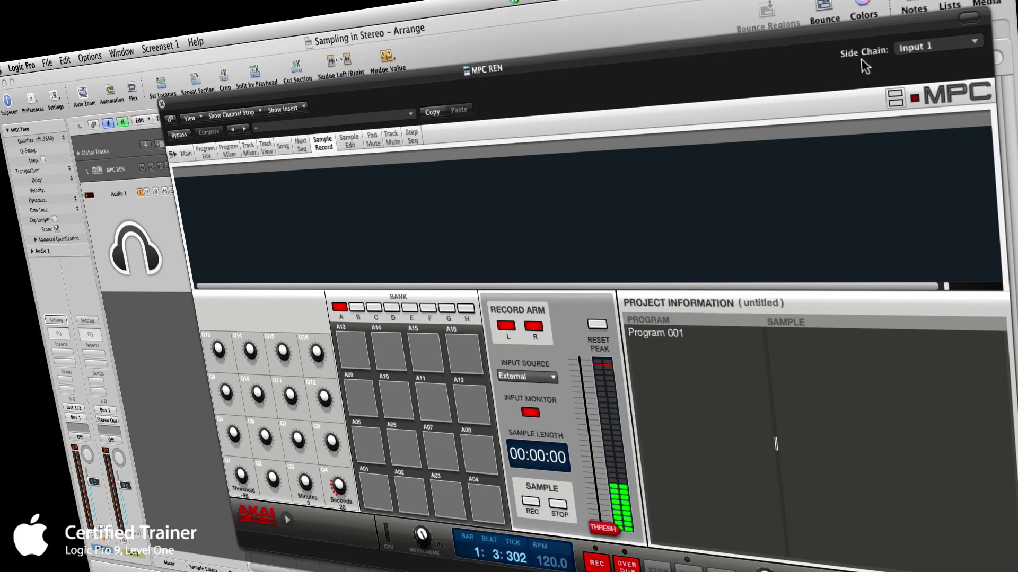
# Pick Bus 1 from the Side Chain menu in the MPC REN header
pyautogui.click(969, 49)
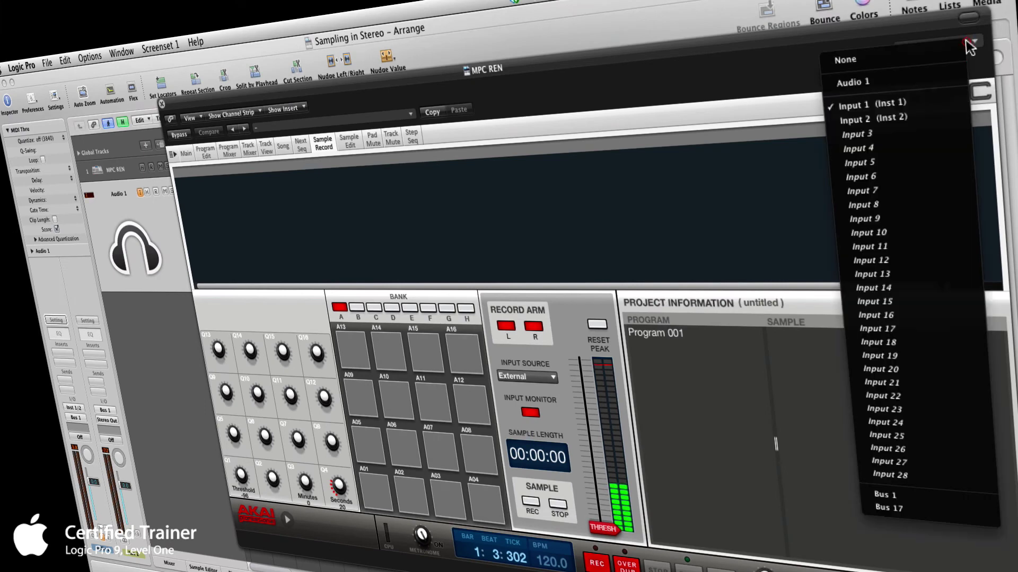
pyautogui.click(892, 500)
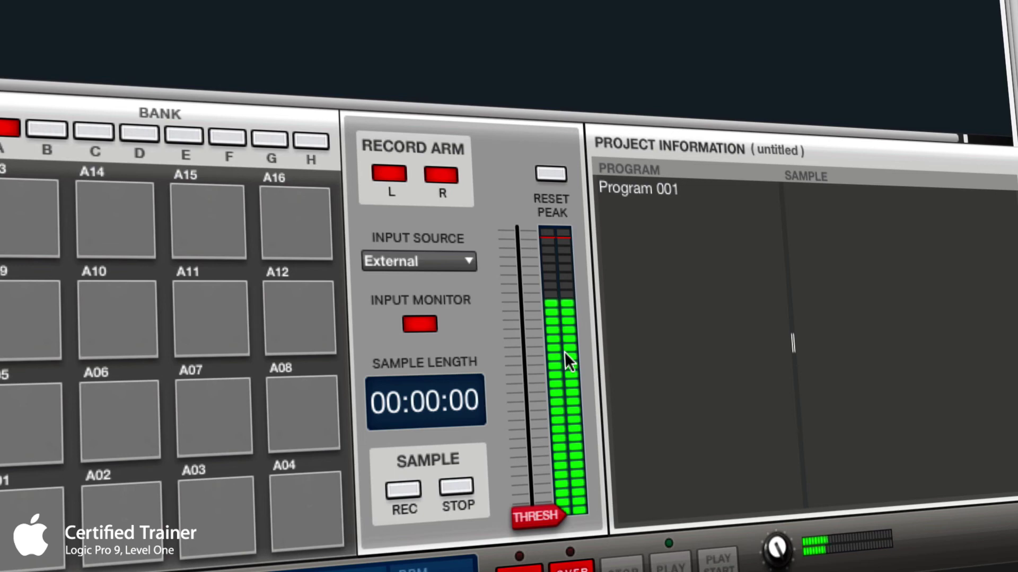
# Record a roughly 15-second stereo sample in the MPC Sample Record page, stopping at 14.91 seconds
pyautogui.click(409, 487)
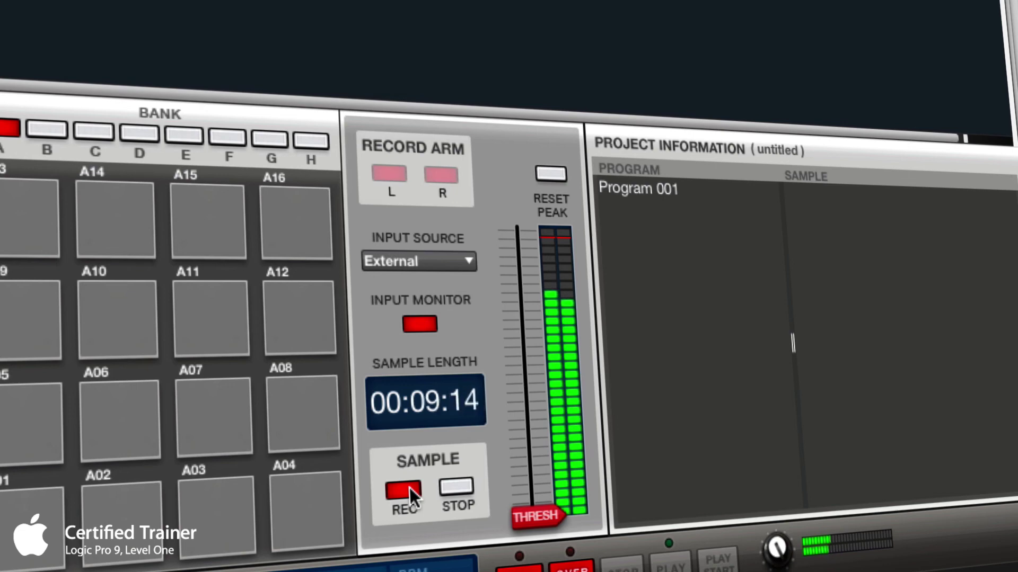
pyautogui.click(457, 487)
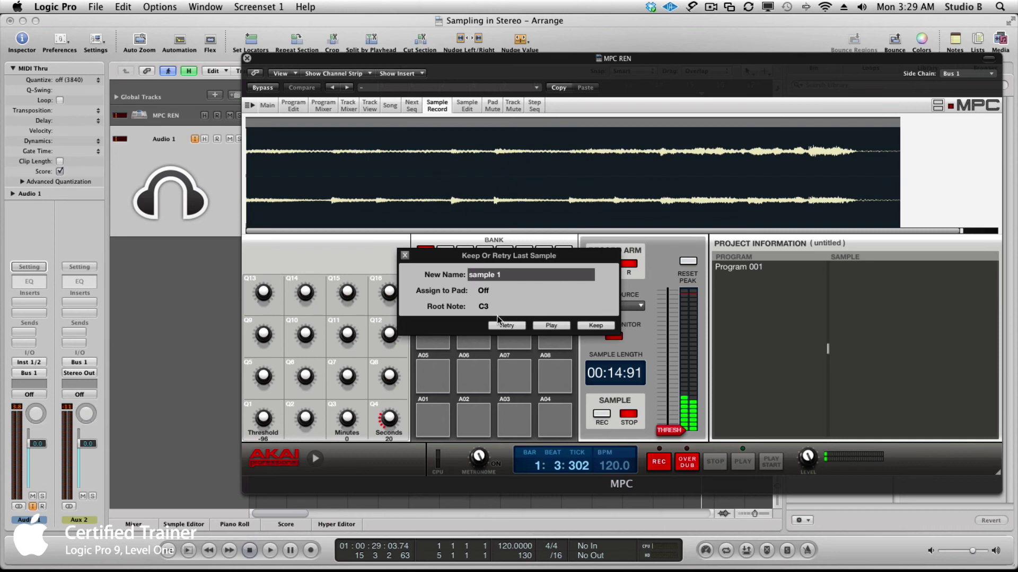
# Preview the 14.91-second "sample 1" recording twice from the keep-or-retry prompt
pyautogui.click(540, 327)
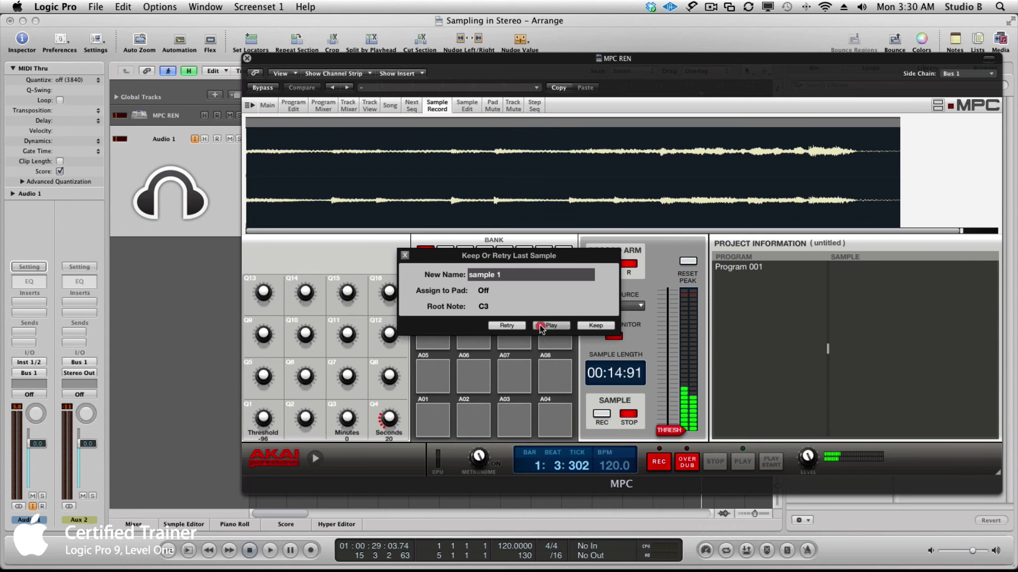
pyautogui.click(539, 325)
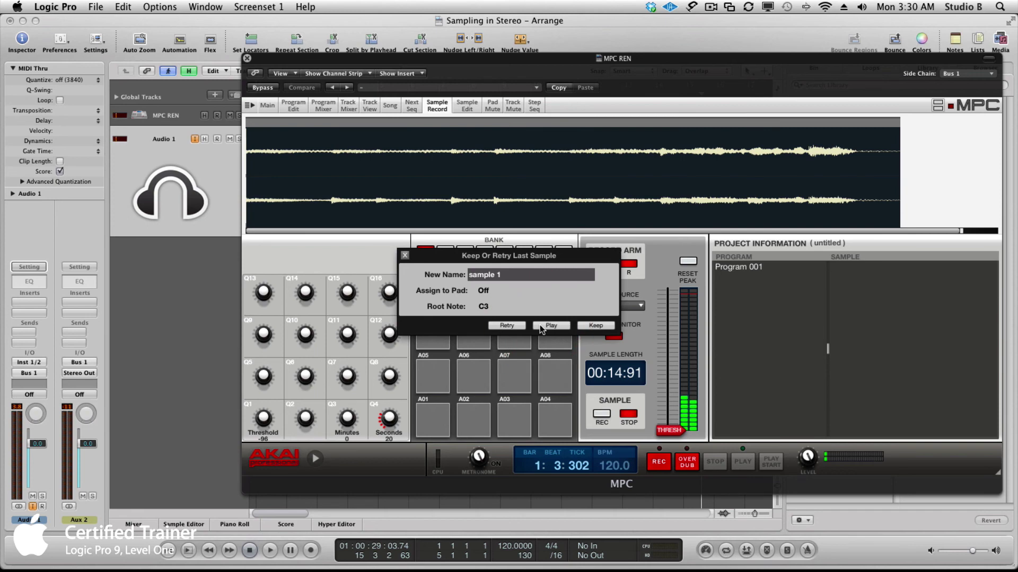